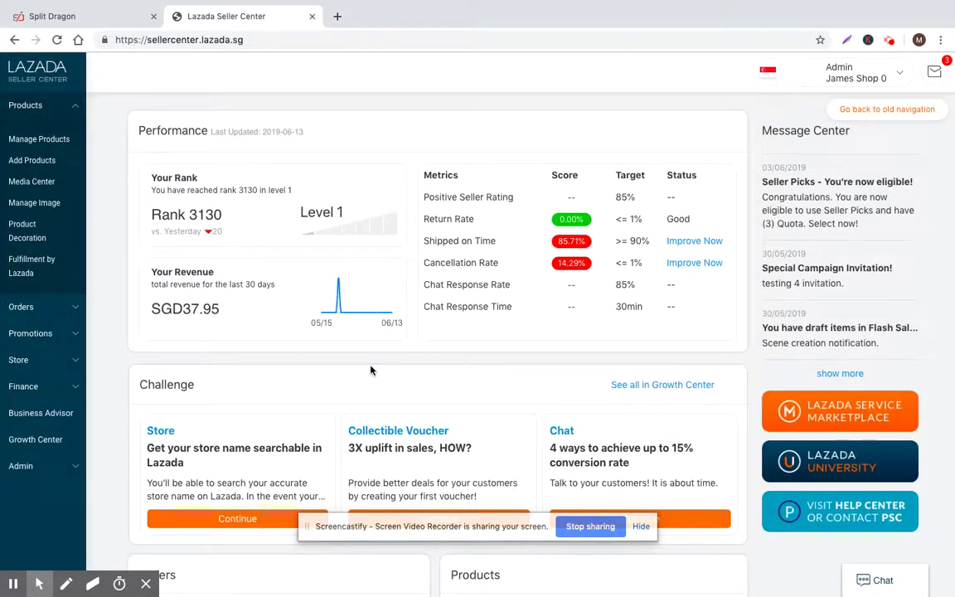
Open the TestSKU11 listing for editing from the Lazada product management list
{"action": "left_click", "coordinate": [41, 138]}
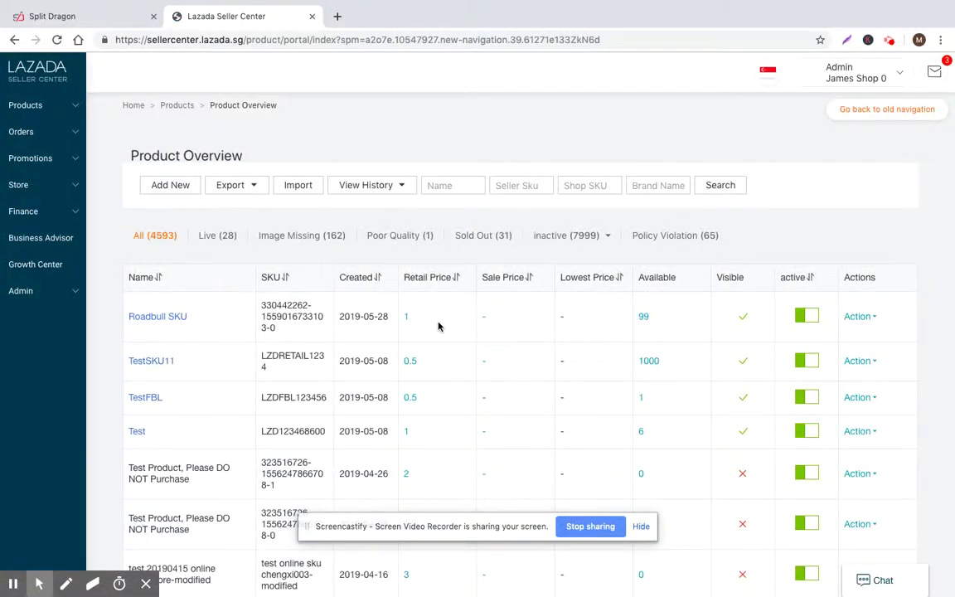
{"action": "scroll", "coordinate": [308, 309], "scroll_direction": "down", "scroll_amount": 2}
{"action": "left_click", "coordinate": [858, 243]}
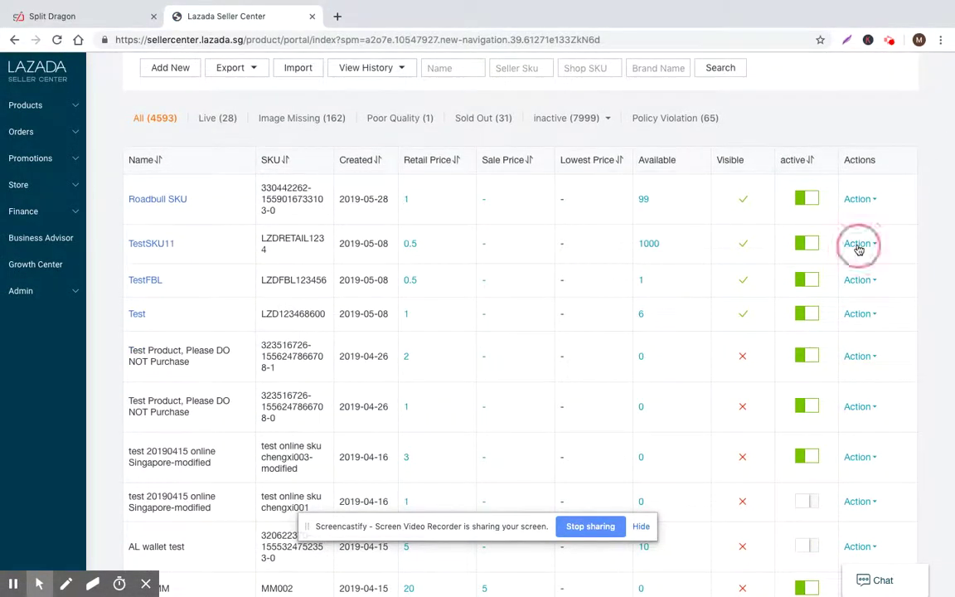
{"action": "left_click", "coordinate": [759, 274]}
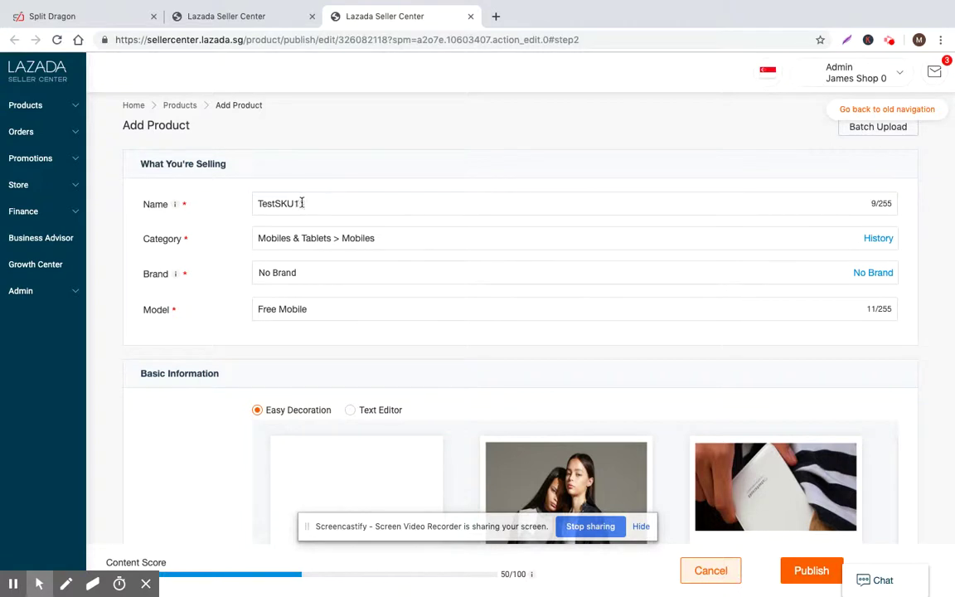
Look through the TestSKU11 edit form, from the selling information and descriptions to the warranty, delivery and package fields
{"action": "scroll", "coordinate": [345, 194], "scroll_direction": "down", "scroll_amount": 2}
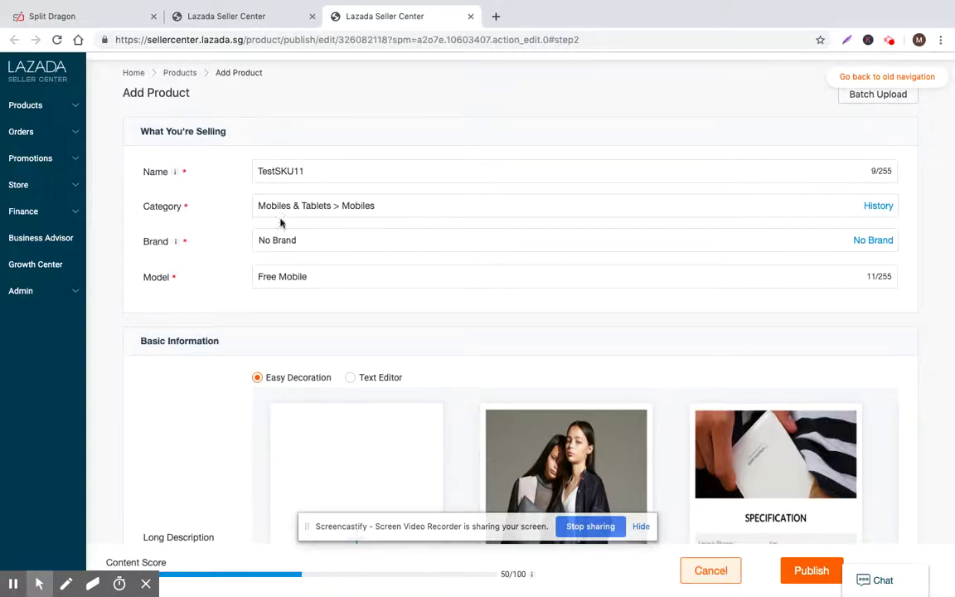
{"action": "scroll", "coordinate": [332, 182], "scroll_direction": "up", "scroll_amount": 1}
{"action": "scroll", "coordinate": [448, 335], "scroll_direction": "down", "scroll_amount": 15}
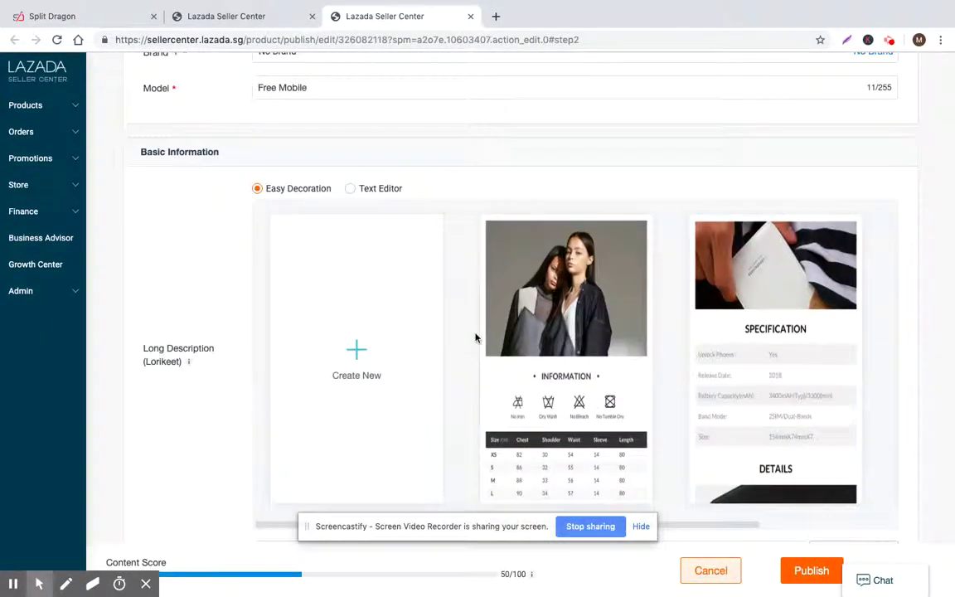
{"action": "scroll", "coordinate": [487, 362], "scroll_direction": "down", "scroll_amount": 5}
{"action": "scroll", "coordinate": [486, 362], "scroll_direction": "up", "scroll_amount": 15}
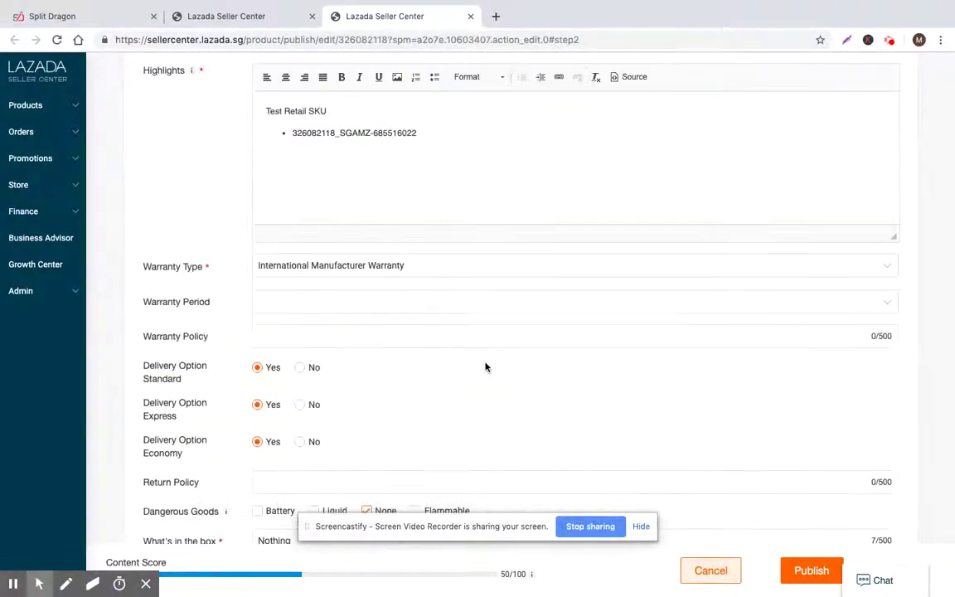
{"action": "scroll", "coordinate": [487, 363], "scroll_direction": "down", "scroll_amount": 15}
{"action": "scroll", "coordinate": [486, 364], "scroll_direction": "down", "scroll_amount": 3}
{"action": "scroll", "coordinate": [489, 365], "scroll_direction": "up", "scroll_amount": 15}
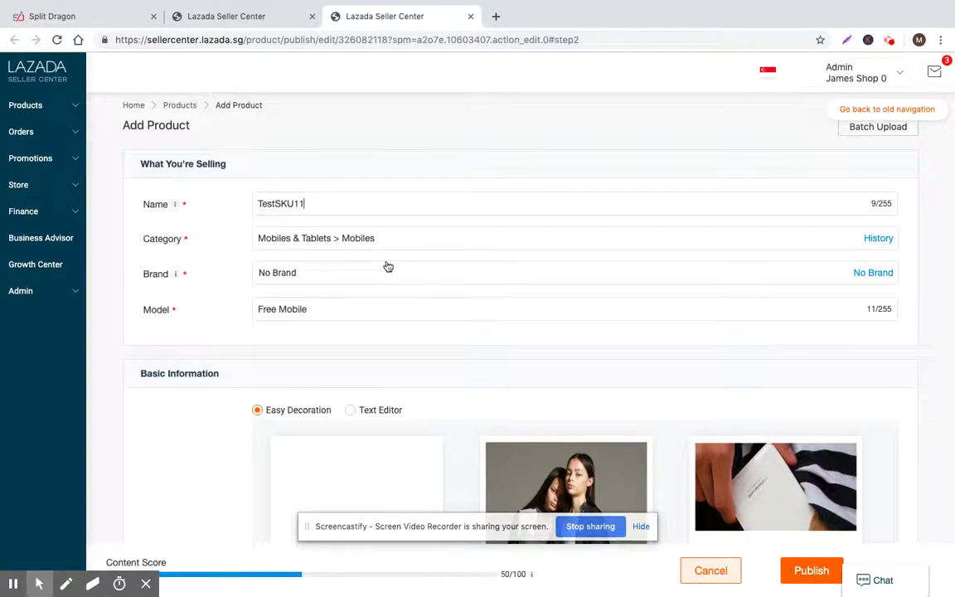
{"action": "scroll", "coordinate": [388, 264], "scroll_direction": "down", "scroll_amount": 15}
{"action": "scroll", "coordinate": [387, 262], "scroll_direction": "up", "scroll_amount": 15}
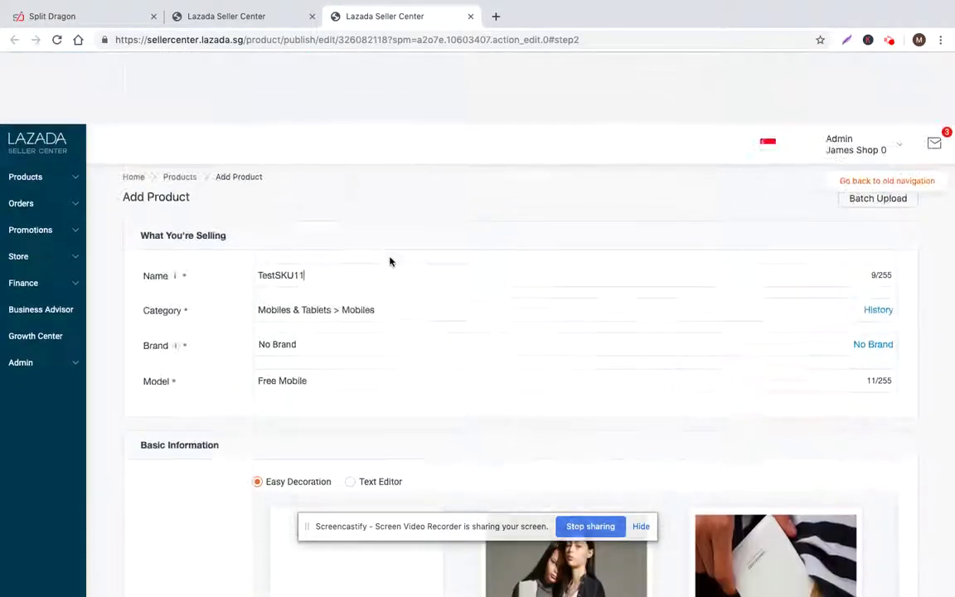
{"action": "scroll", "coordinate": [389, 260], "scroll_direction": "down", "scroll_amount": 5}
{"action": "scroll", "coordinate": [390, 262], "scroll_direction": "up", "scroll_amount": 5}
{"action": "scroll", "coordinate": [331, 198], "scroll_direction": "down", "scroll_amount": 1}
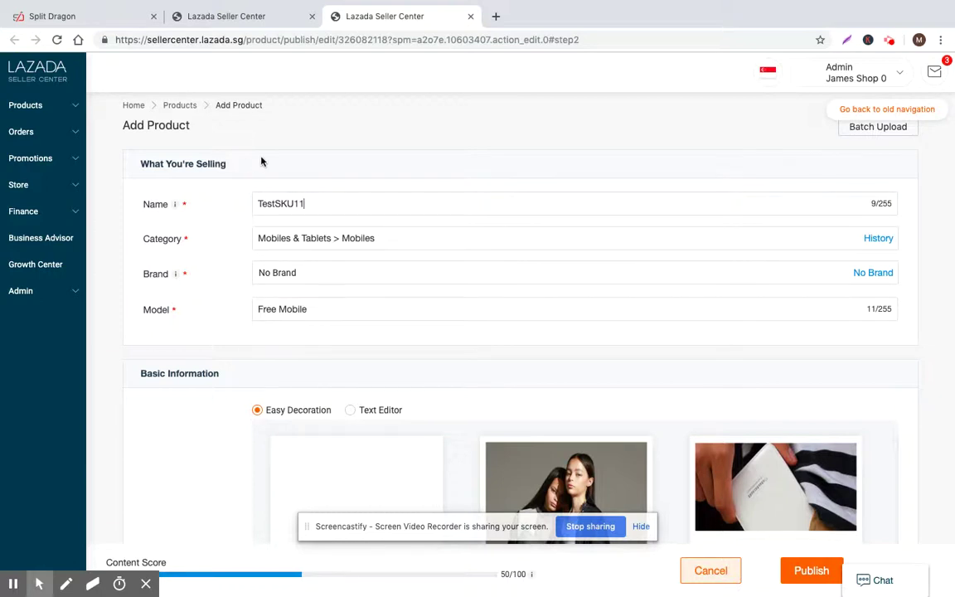
Switch to Split Dragon and examine the Product Quality overview, including the overall score breakdown and the per-product scores
{"action": "left_click", "coordinate": [42, 12]}
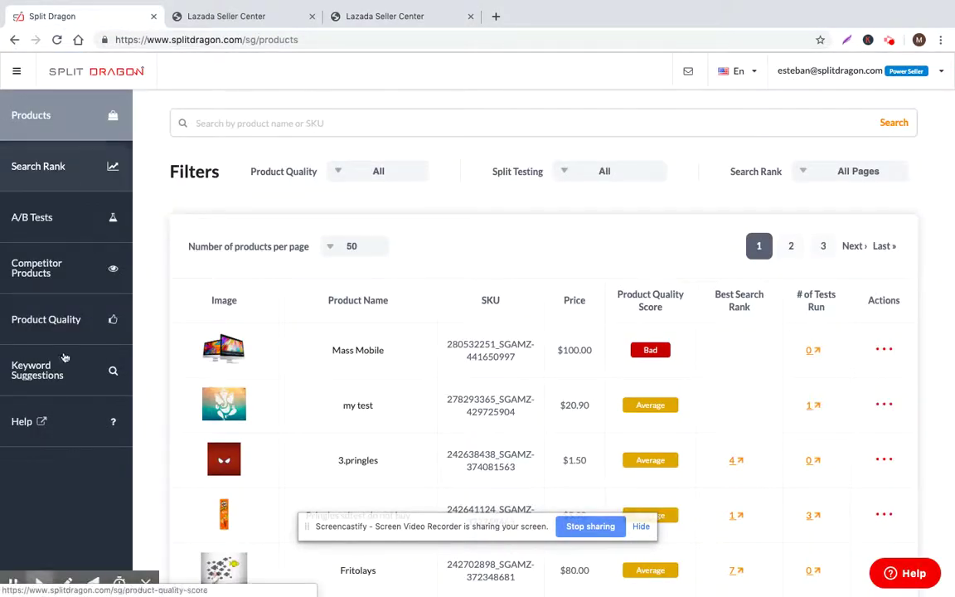
{"action": "left_click", "coordinate": [70, 325]}
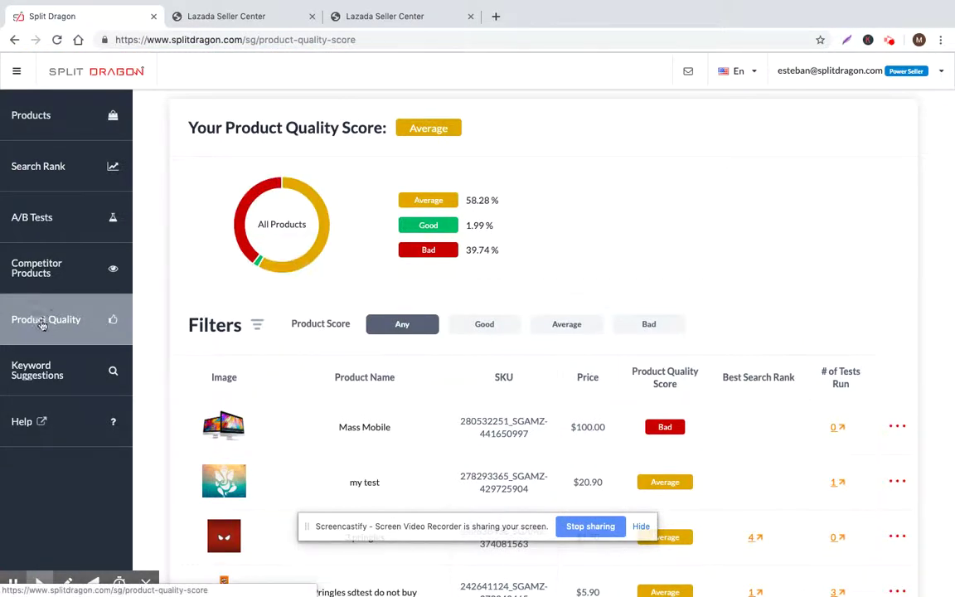
{"action": "scroll", "coordinate": [42, 320], "scroll_direction": "down", "scroll_amount": 3}
{"action": "scroll", "coordinate": [378, 307], "scroll_direction": "up", "scroll_amount": 3}
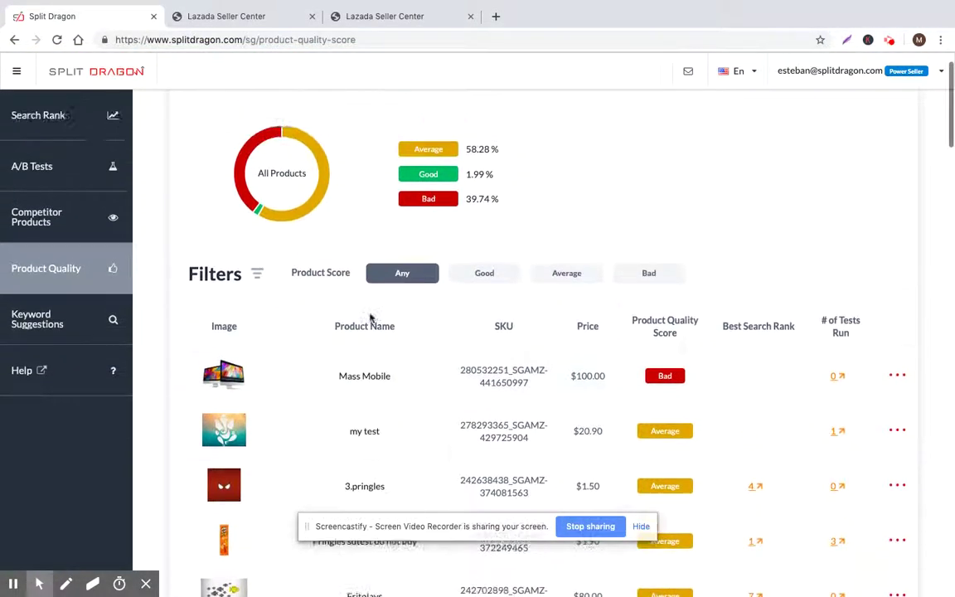
{"action": "scroll", "coordinate": [350, 400], "scroll_direction": "down", "scroll_amount": 2}
{"action": "scroll", "coordinate": [256, 287], "scroll_direction": "down", "scroll_amount": 1}
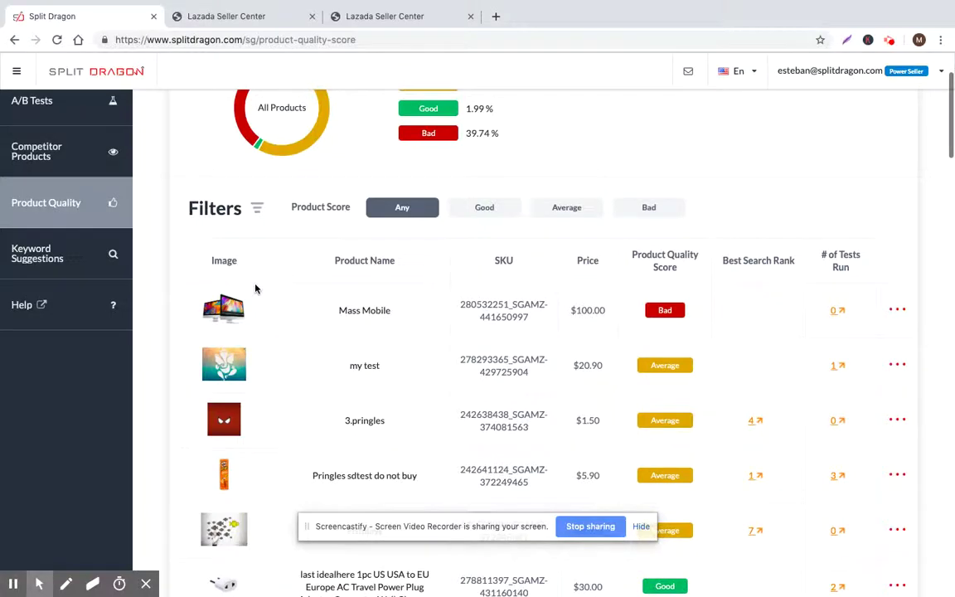
{"action": "scroll", "coordinate": [684, 283], "scroll_direction": "up", "scroll_amount": 2}
{"action": "scroll", "coordinate": [603, 342], "scroll_direction": "down", "scroll_amount": 1}
{"action": "scroll", "coordinate": [603, 342], "scroll_direction": "up", "scroll_amount": 1}
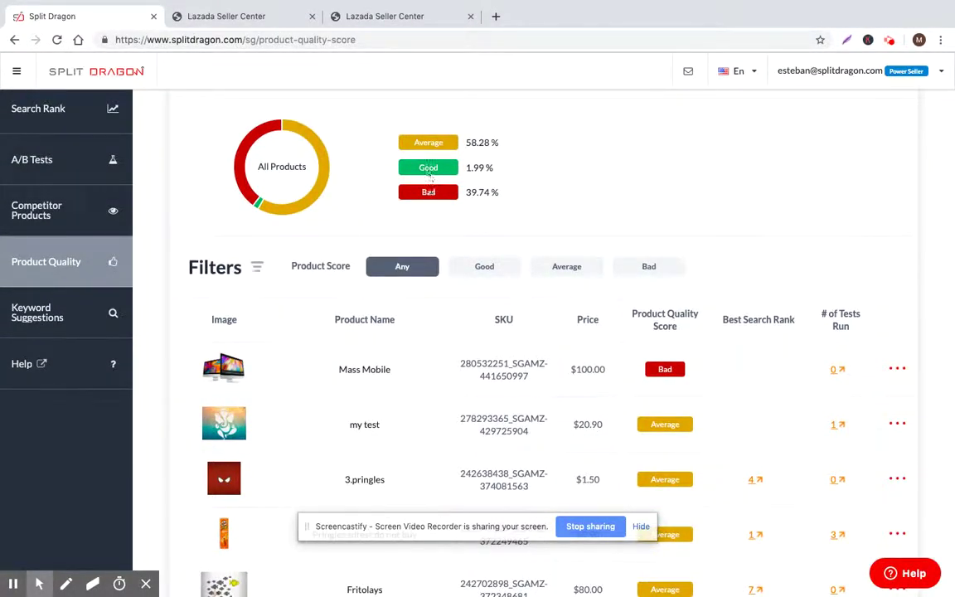
{"action": "scroll", "coordinate": [548, 346], "scroll_direction": "down", "scroll_amount": 3}
{"action": "scroll", "coordinate": [556, 350], "scroll_direction": "down", "scroll_amount": 2}
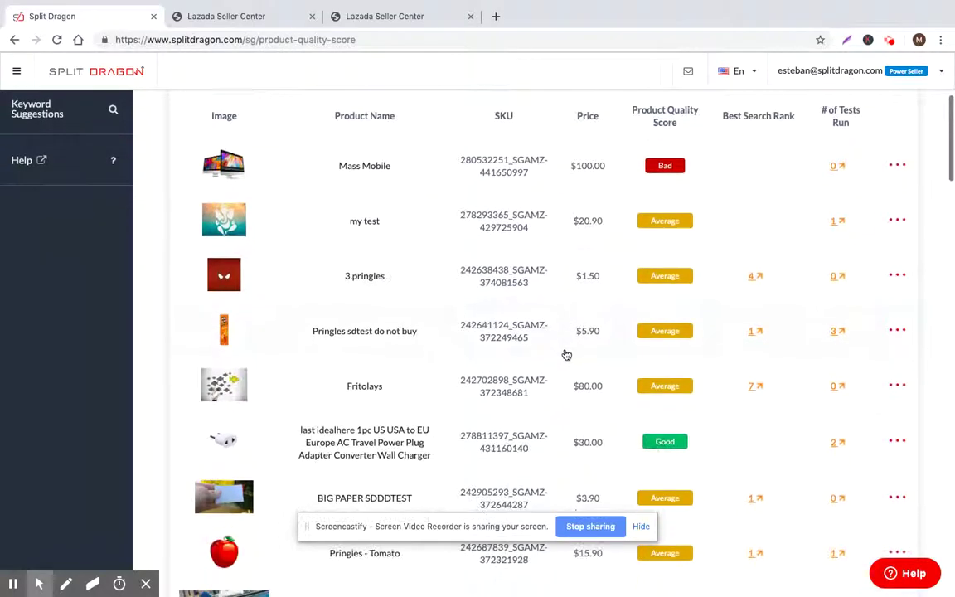
{"action": "scroll", "coordinate": [565, 349], "scroll_direction": "up", "scroll_amount": 1}
Open Mass Mobile's Product Quality Score details and expand the Attribute Fill Rate, Number of Images and Resolution of Images descriptions
{"action": "double_click", "coordinate": [347, 209]}
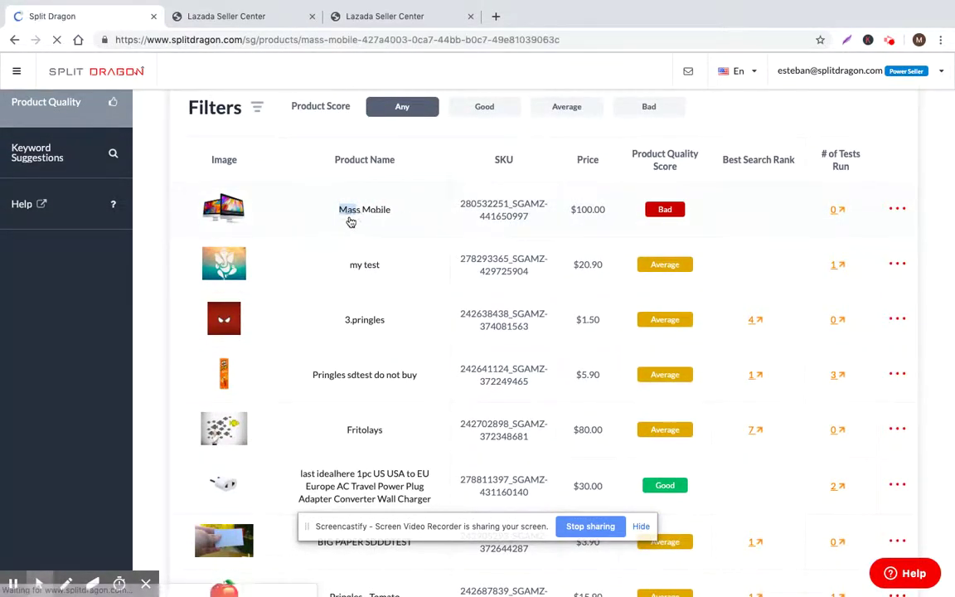
{"action": "scroll", "coordinate": [325, 369], "scroll_direction": "down", "scroll_amount": 5}
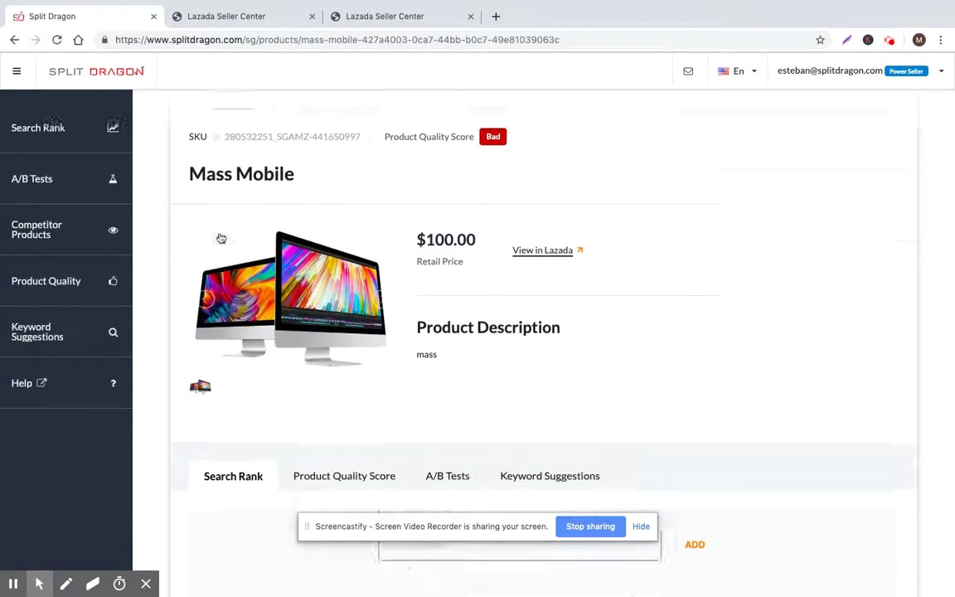
{"action": "left_click", "coordinate": [332, 331]}
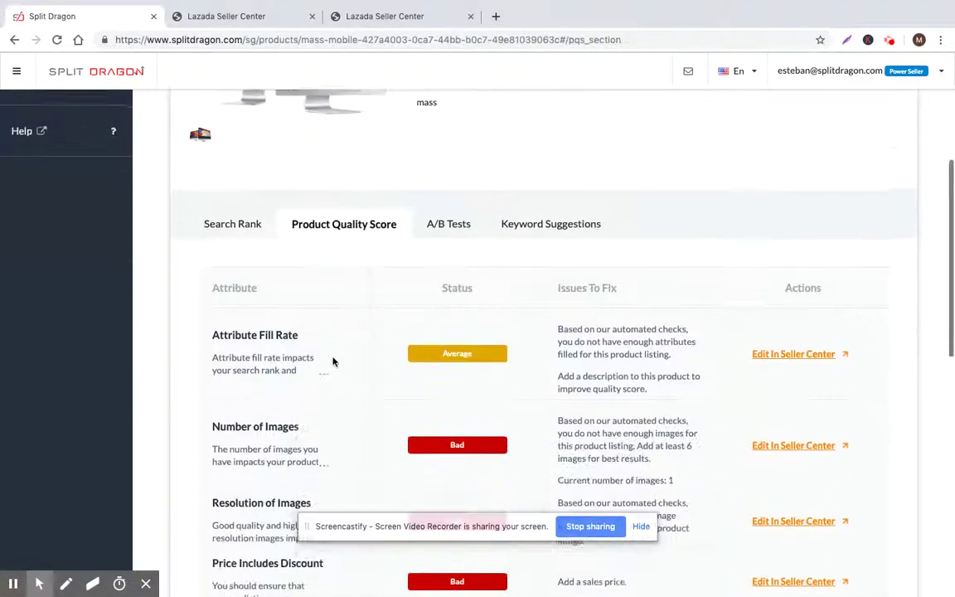
{"action": "left_click", "coordinate": [323, 261]}
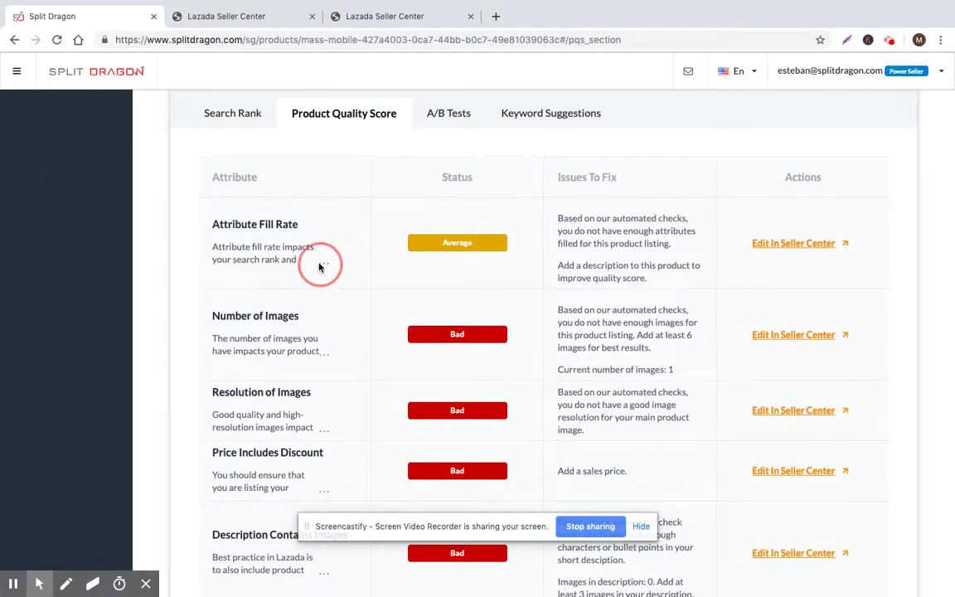
{"action": "left_click", "coordinate": [323, 358]}
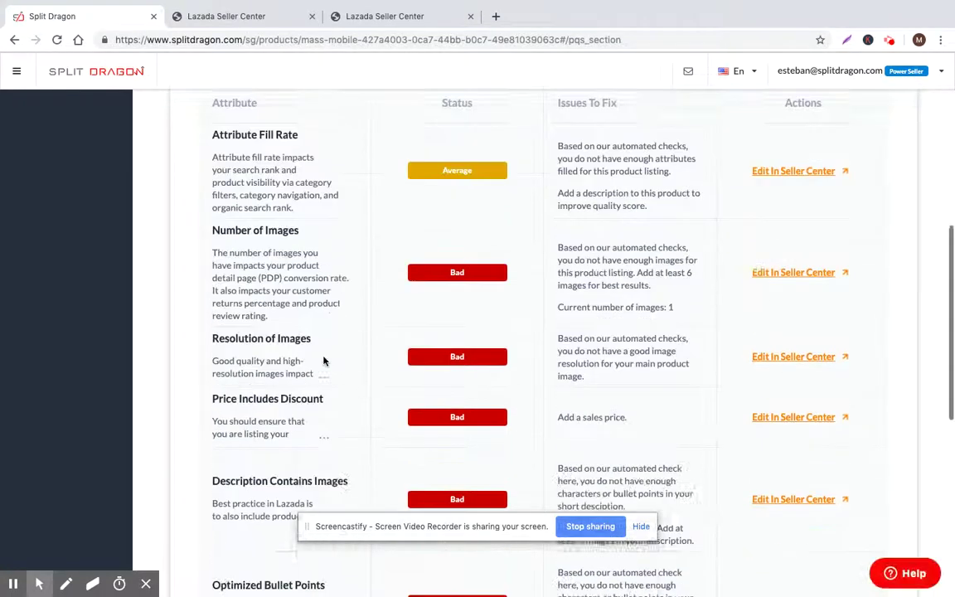
{"action": "left_click", "coordinate": [325, 369]}
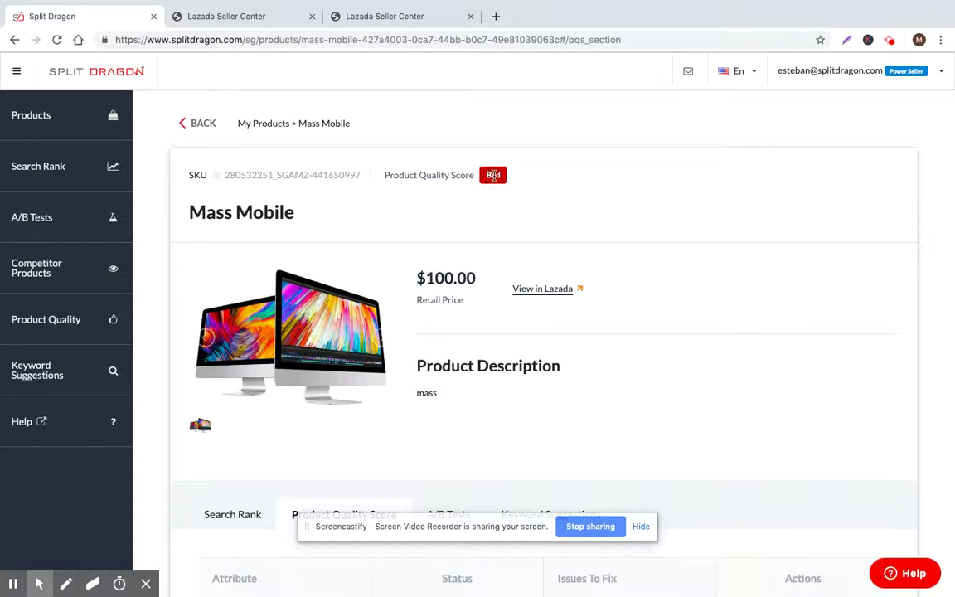
Review the attribute statuses and issues to fix for Mass Mobile, focusing on the Attribute Fill Rate explanation
{"action": "scroll", "coordinate": [492, 175], "scroll_direction": "down", "scroll_amount": 5}
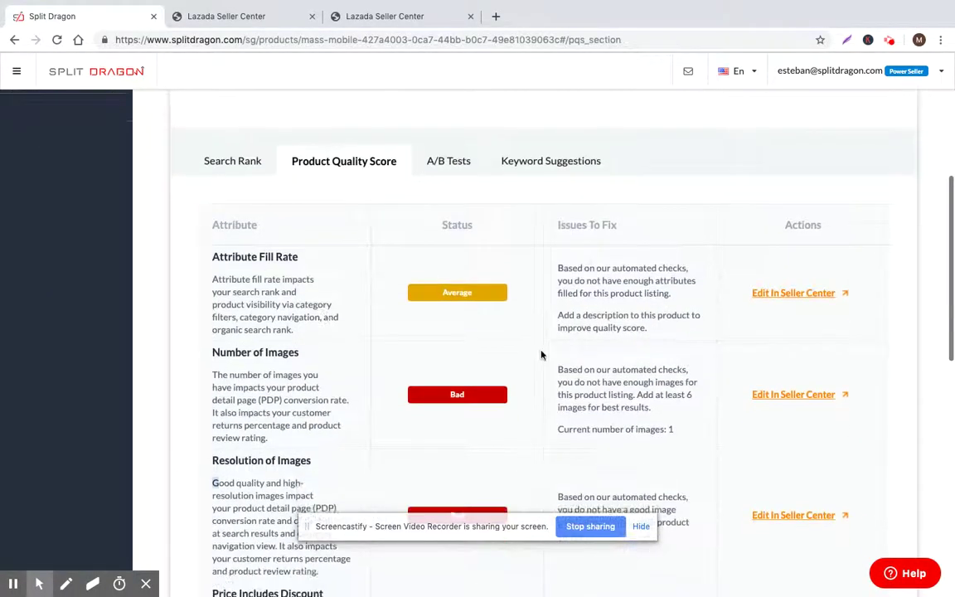
{"action": "scroll", "coordinate": [240, 465], "scroll_direction": "down", "scroll_amount": 3}
{"action": "scroll", "coordinate": [298, 387], "scroll_direction": "up", "scroll_amount": 1}
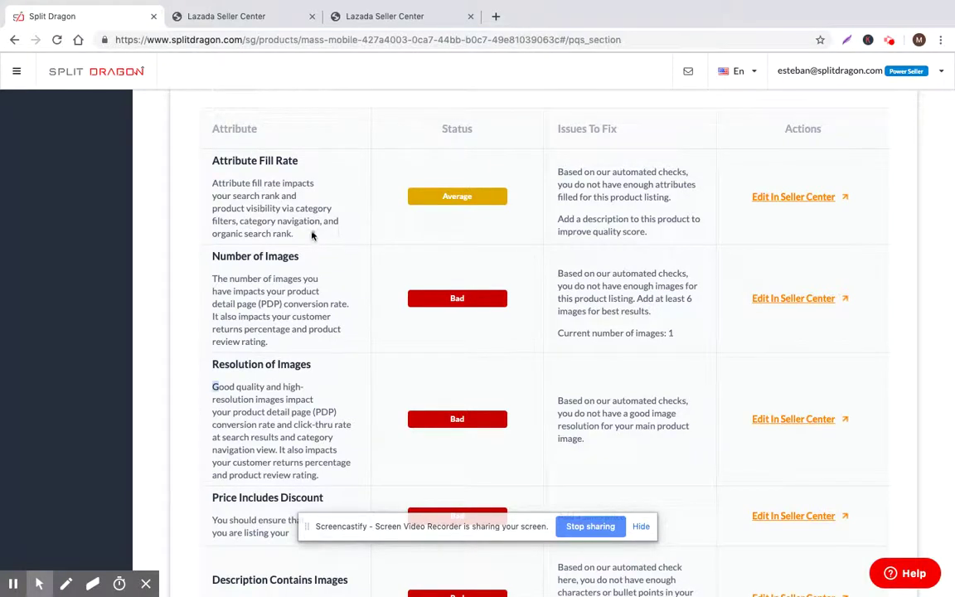
{"action": "left_click", "coordinate": [214, 194]}
Check the fillable attribute fields in the TestSKU11 form in Lazada Seller Center and return to Split Dragon's quality details
{"action": "left_click", "coordinate": [375, 16]}
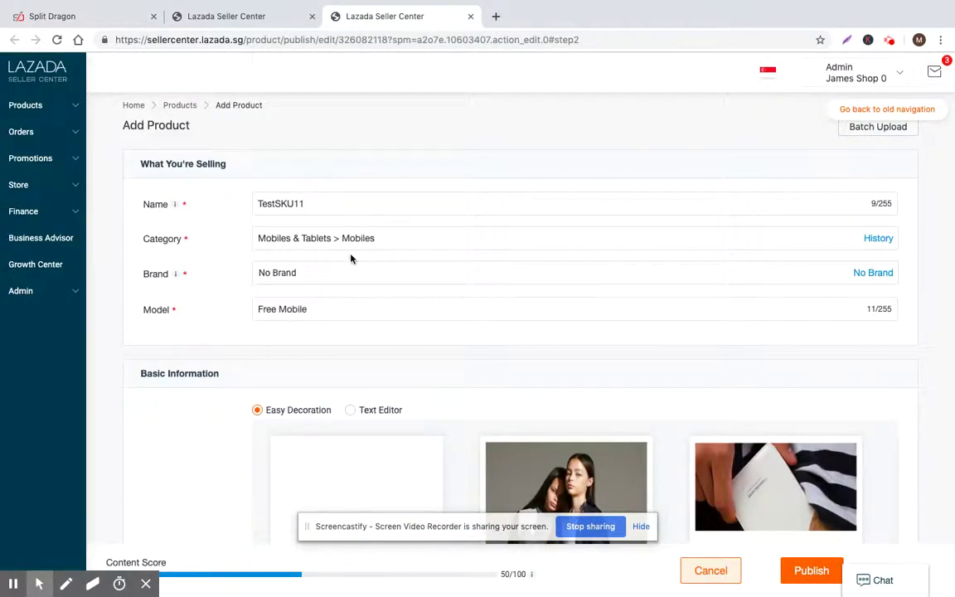
{"action": "scroll", "coordinate": [351, 258], "scroll_direction": "down", "scroll_amount": 15}
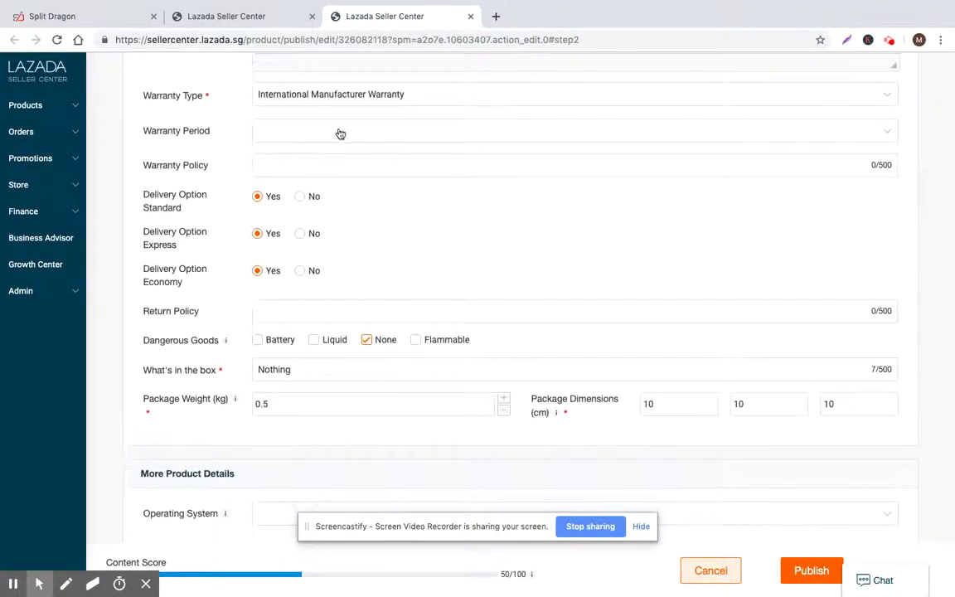
{"action": "left_click", "coordinate": [252, 18]}
{"action": "left_click", "coordinate": [132, 17]}
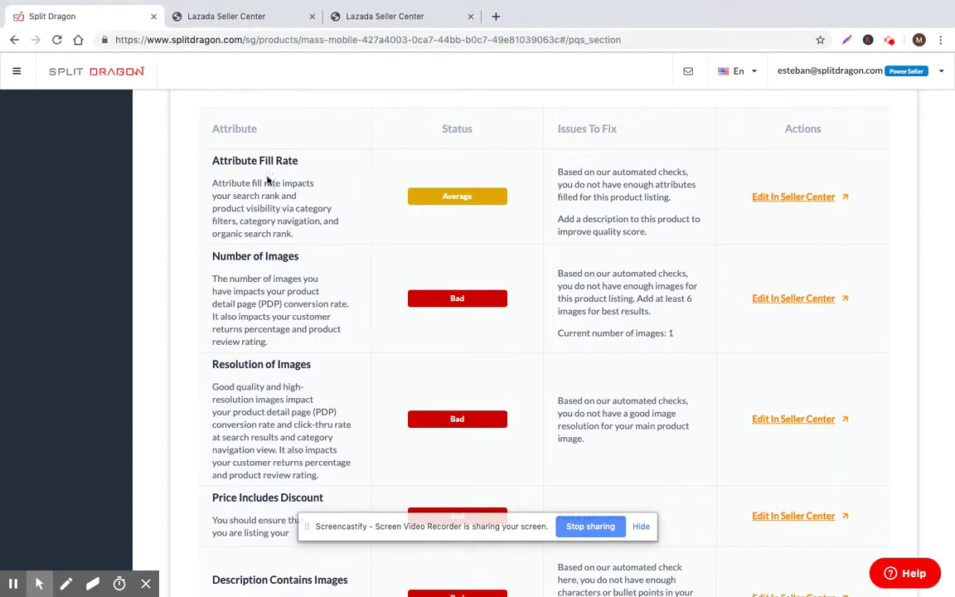
Examine Mass Mobile's full quality checklist, covering images, discount price, description, bullet points, A/B tests and title search terms
{"action": "scroll", "coordinate": [655, 240], "scroll_direction": "down", "scroll_amount": 2}
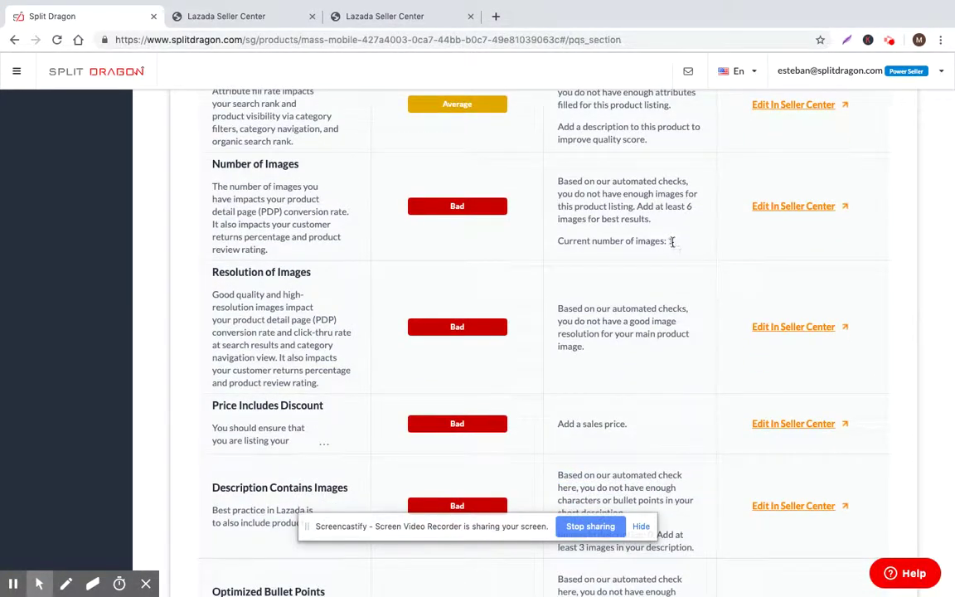
{"action": "scroll", "coordinate": [675, 244], "scroll_direction": "down", "scroll_amount": 1}
{"action": "scroll", "coordinate": [675, 246], "scroll_direction": "up", "scroll_amount": 1}
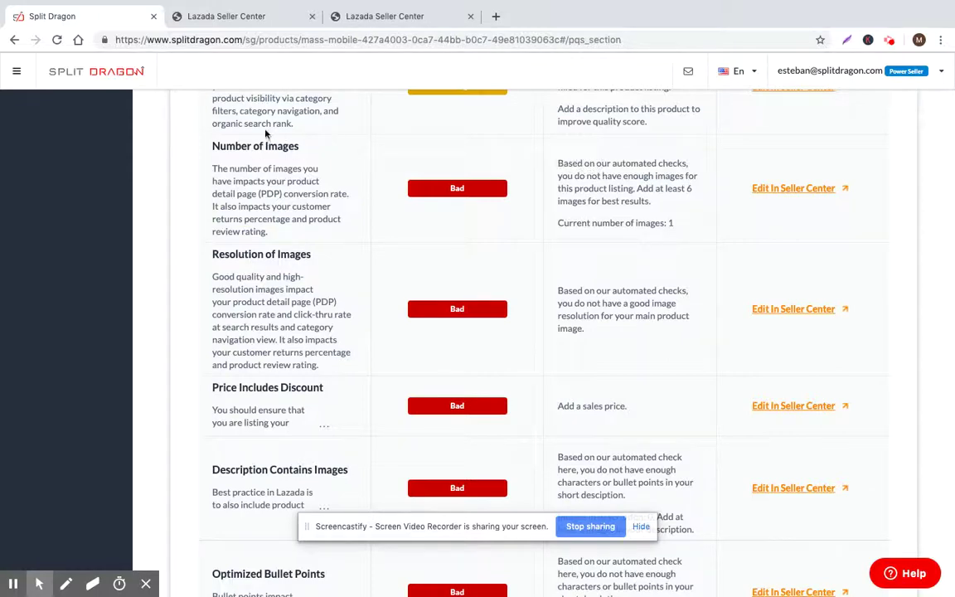
{"action": "scroll", "coordinate": [323, 174], "scroll_direction": "up", "scroll_amount": 3}
{"action": "scroll", "coordinate": [325, 187], "scroll_direction": "down", "scroll_amount": 6}
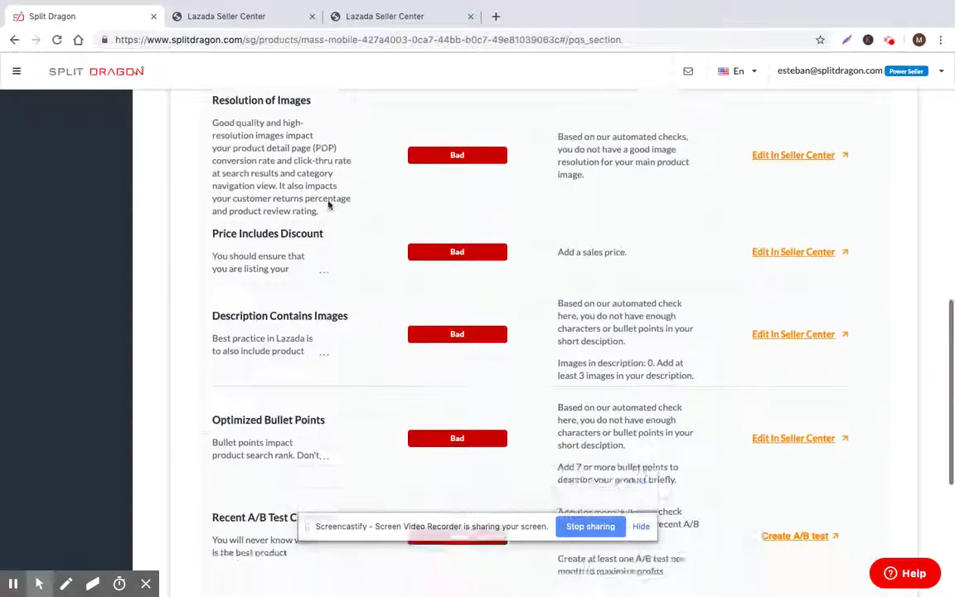
{"action": "scroll", "coordinate": [327, 195], "scroll_direction": "up", "scroll_amount": 5}
{"action": "scroll", "coordinate": [330, 199], "scroll_direction": "up", "scroll_amount": 3}
{"action": "scroll", "coordinate": [338, 240], "scroll_direction": "down", "scroll_amount": 3}
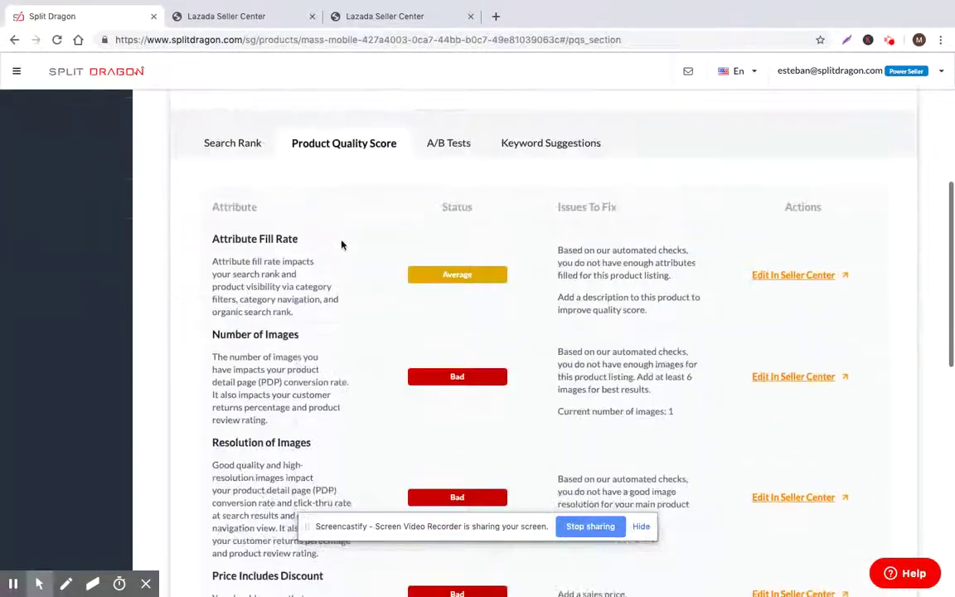
{"action": "scroll", "coordinate": [309, 222], "scroll_direction": "down", "scroll_amount": 5}
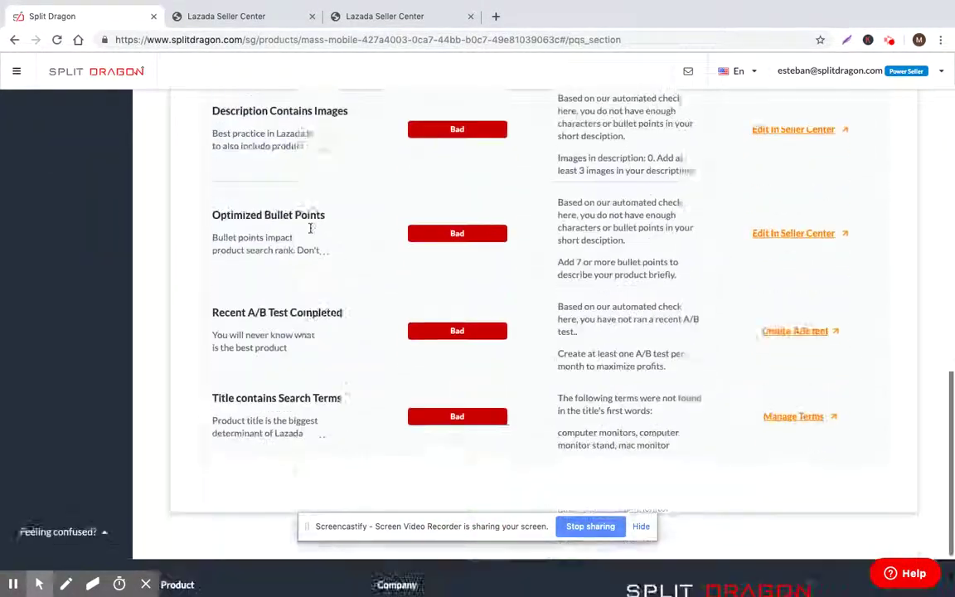
{"action": "scroll", "coordinate": [312, 226], "scroll_direction": "up", "scroll_amount": 8}
{"action": "scroll", "coordinate": [312, 225], "scroll_direction": "up", "scroll_amount": 3}
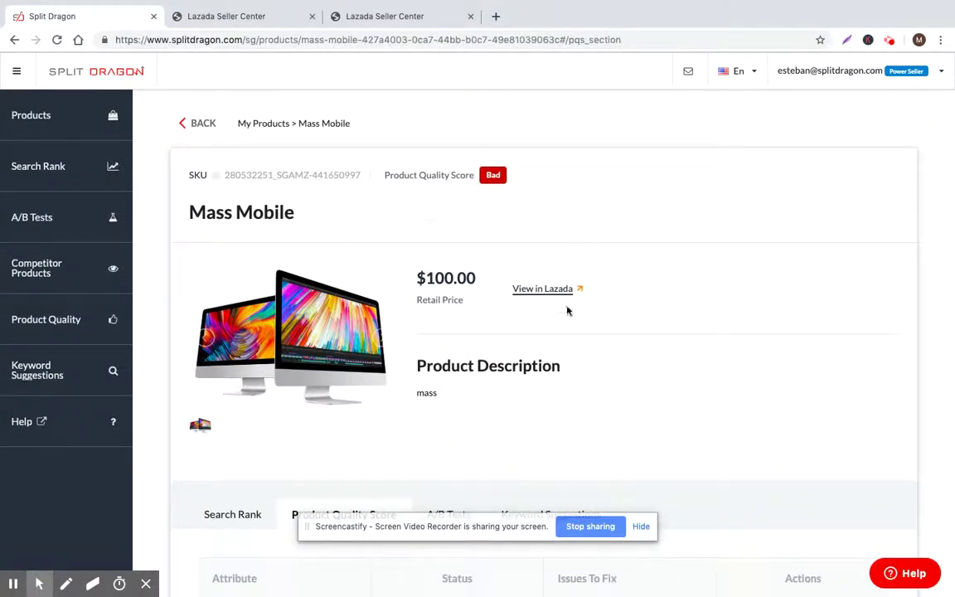
{"action": "scroll", "coordinate": [686, 340], "scroll_direction": "down", "scroll_amount": 7}
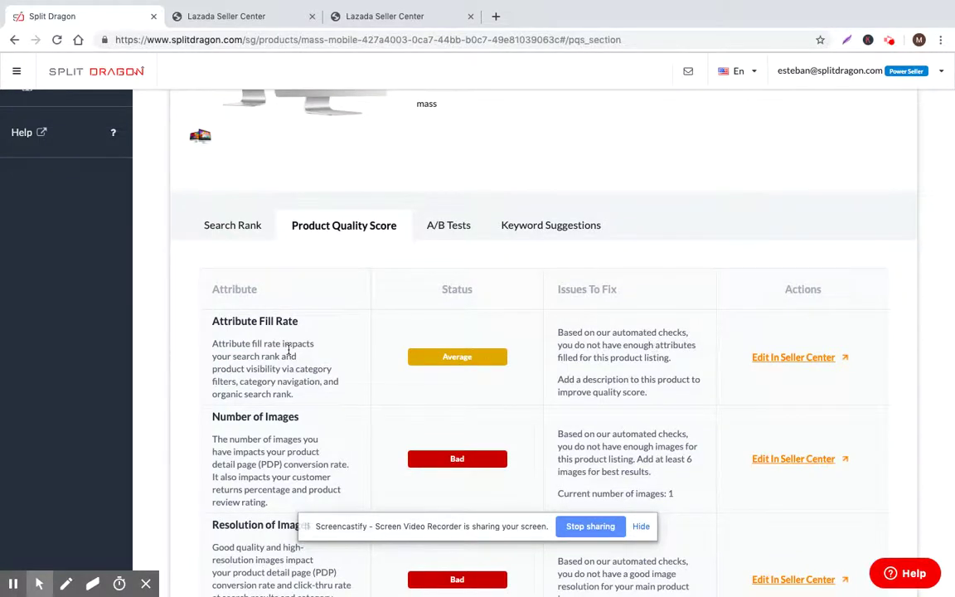
View Mass Mobile's Search Rank section and open the Competitor Products list
{"action": "left_click", "coordinate": [242, 226]}
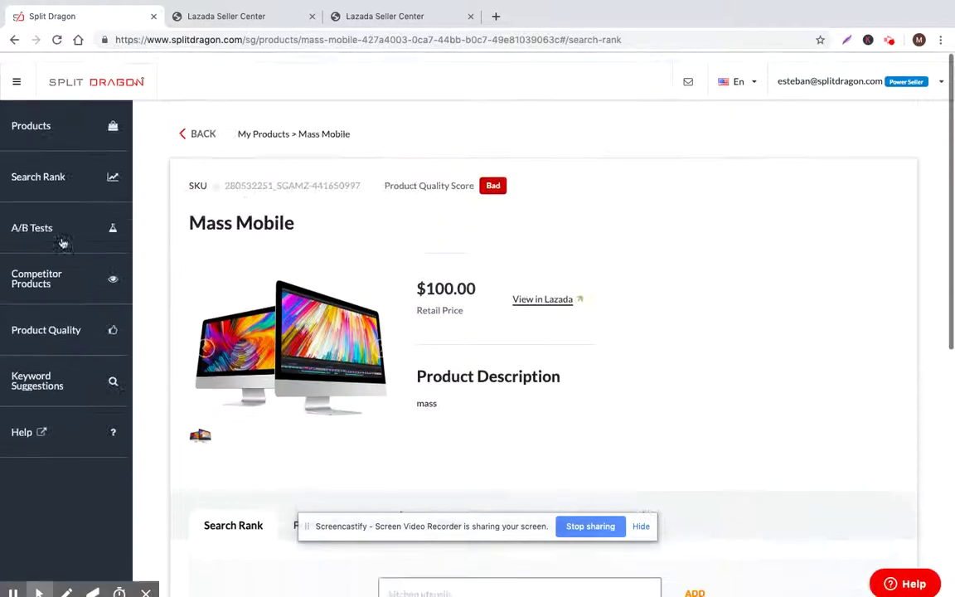
{"action": "left_click", "coordinate": [41, 273]}
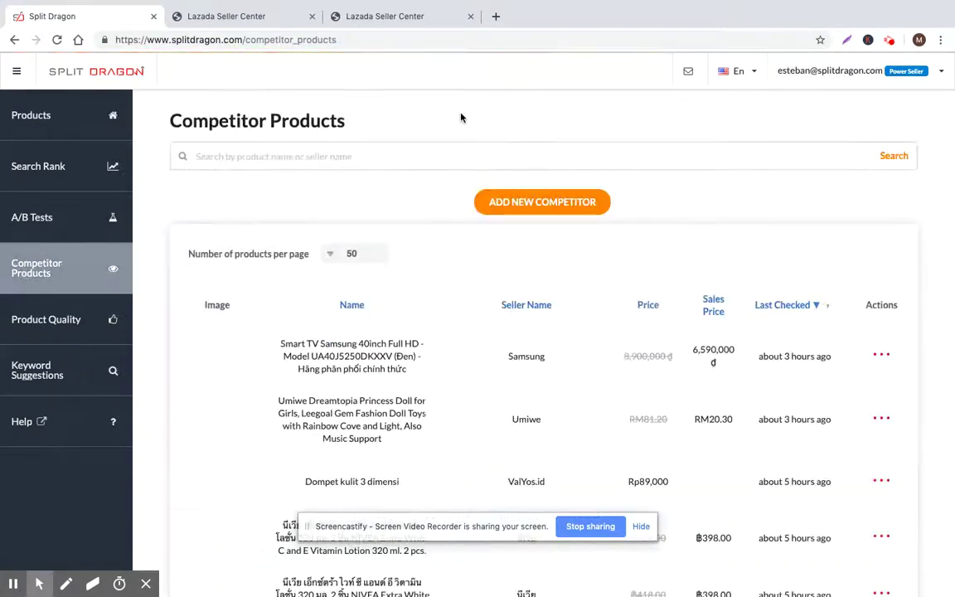
Open the Product Quality overview, filter the products by a Bad product score and look through the filtered list
{"action": "left_click", "coordinate": [46, 319]}
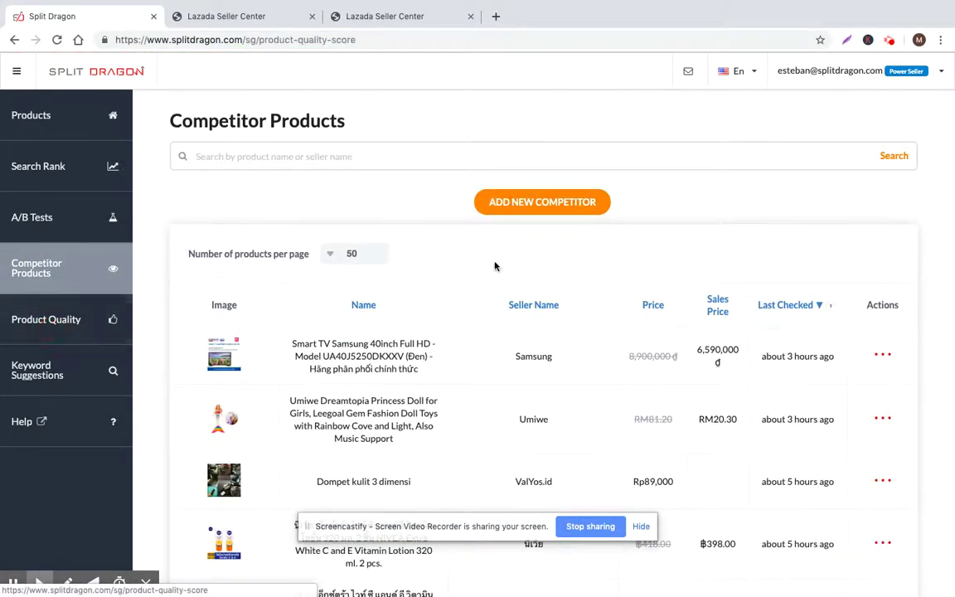
{"action": "scroll", "coordinate": [481, 298], "scroll_direction": "down", "scroll_amount": 5}
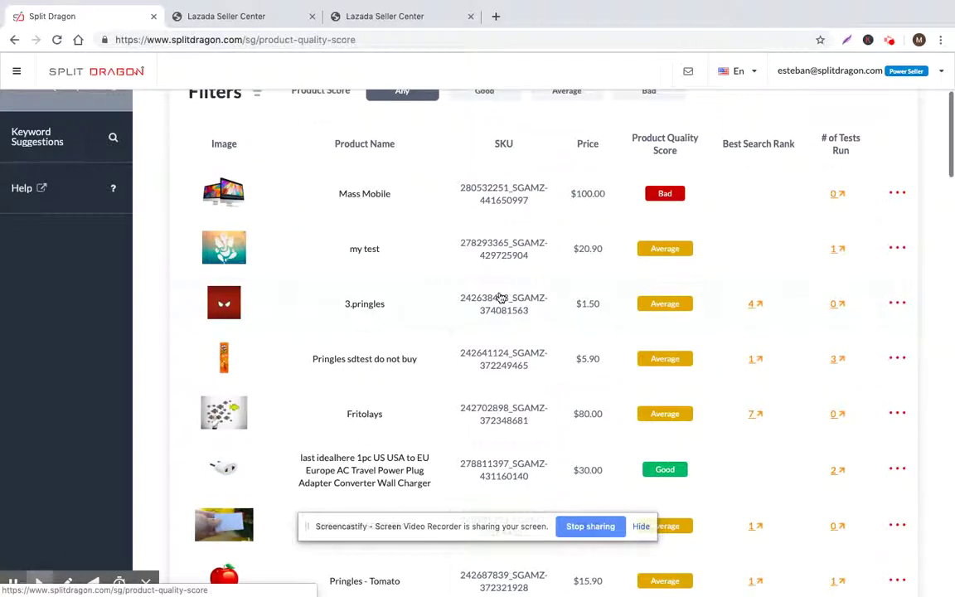
{"action": "scroll", "coordinate": [604, 253], "scroll_direction": "up", "scroll_amount": 1}
{"action": "left_click", "coordinate": [645, 133]}
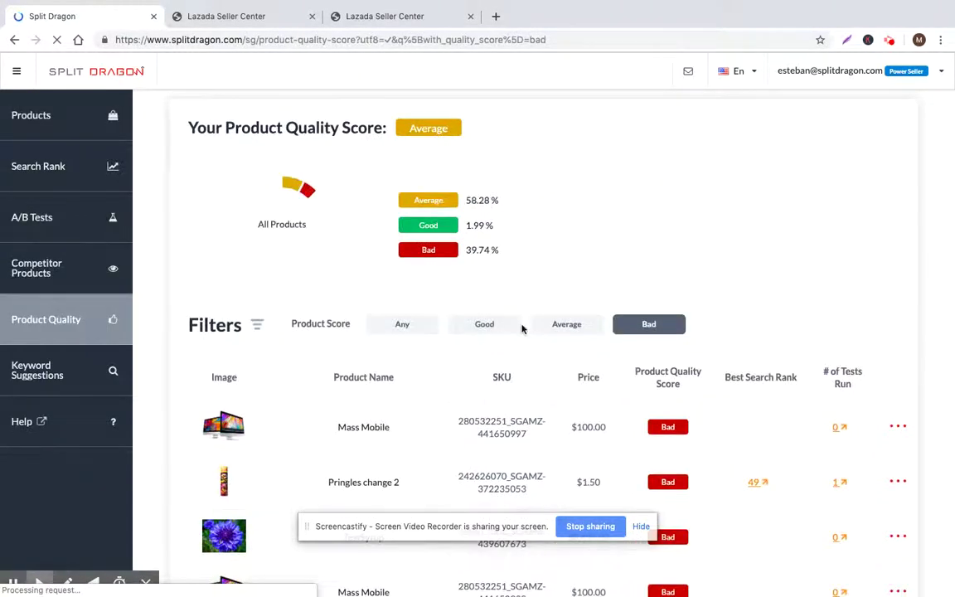
{"action": "scroll", "coordinate": [571, 311], "scroll_direction": "down", "scroll_amount": 3}
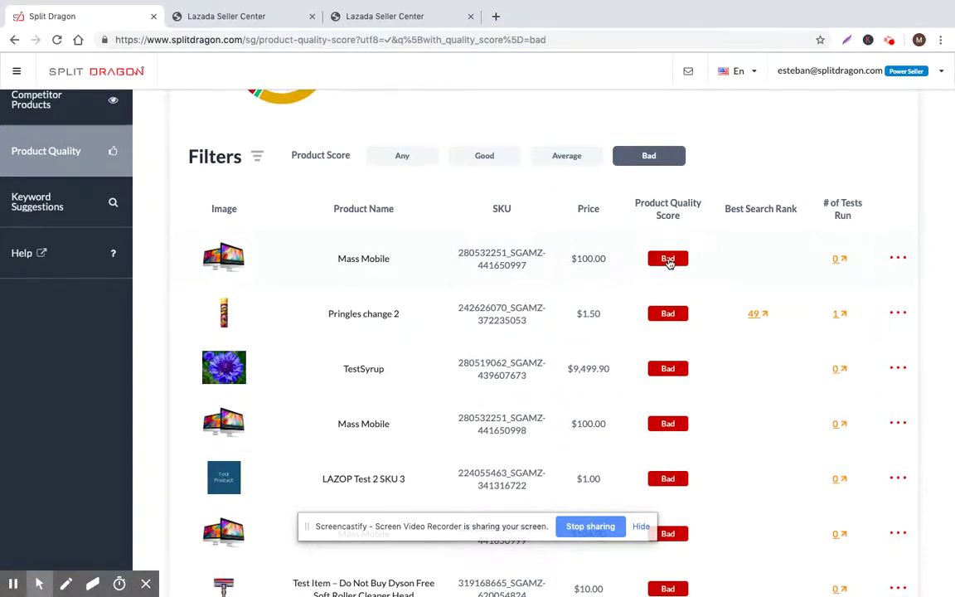
{"action": "scroll", "coordinate": [664, 311], "scroll_direction": "down", "scroll_amount": 5}
{"action": "scroll", "coordinate": [666, 386], "scroll_direction": "up", "scroll_amount": 8}
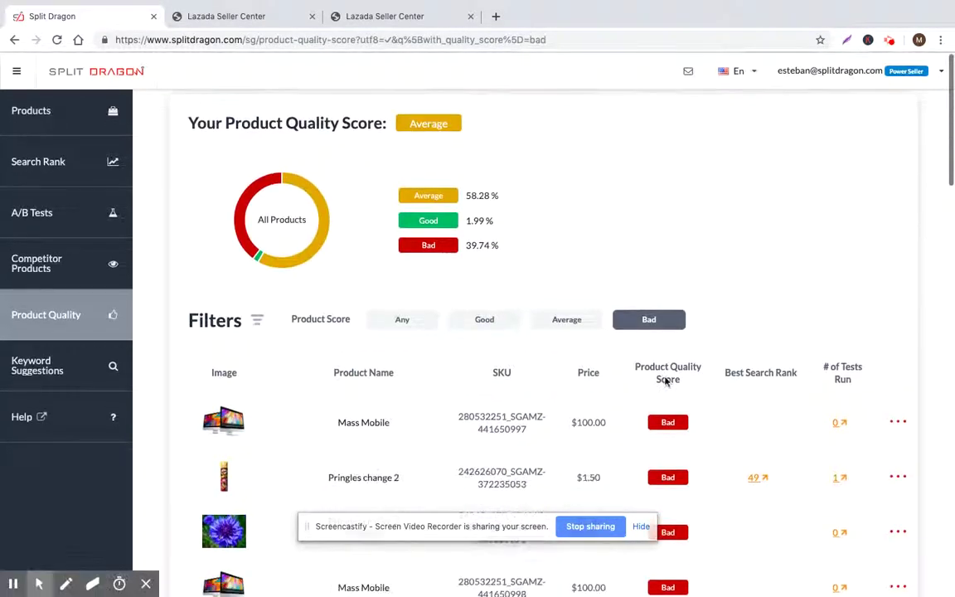
{"action": "scroll", "coordinate": [668, 369], "scroll_direction": "down", "scroll_amount": 3}
{"action": "scroll", "coordinate": [668, 369], "scroll_direction": "up", "scroll_amount": 2}
Switch the product score filter to Good and view the matching products
{"action": "left_click", "coordinate": [550, 241]}
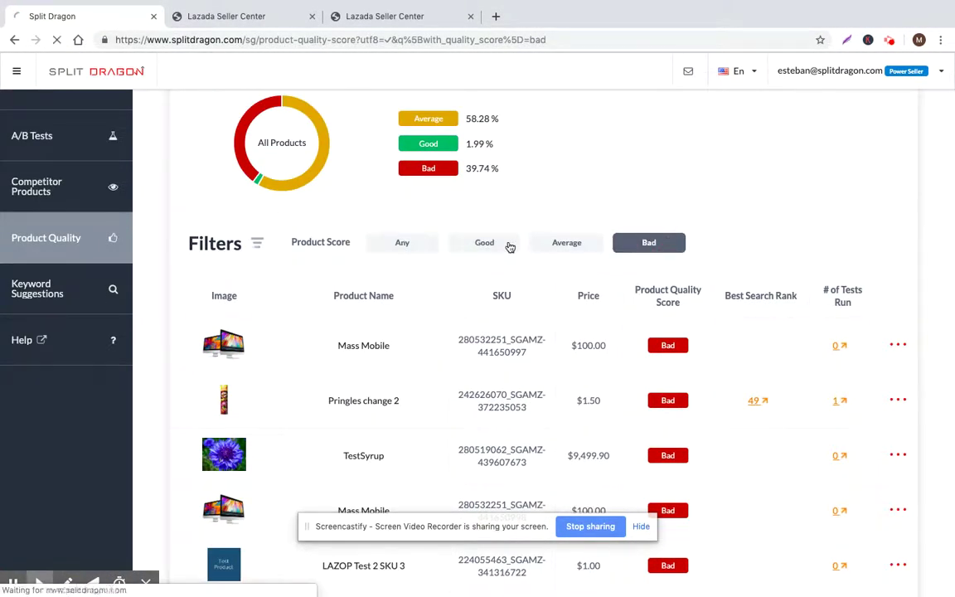
{"action": "left_click", "coordinate": [474, 324]}
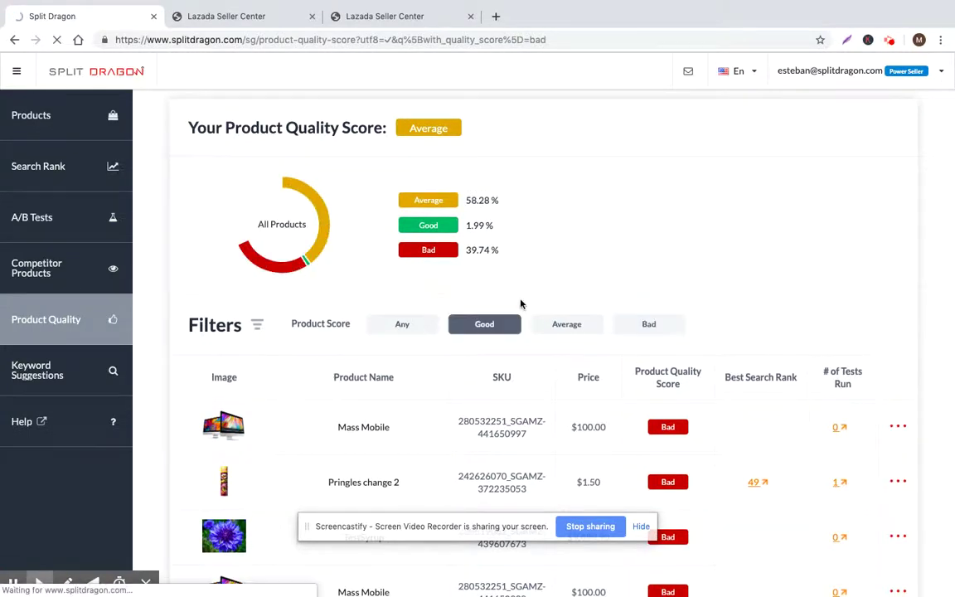
{"action": "scroll", "coordinate": [619, 239], "scroll_direction": "down", "scroll_amount": 3}
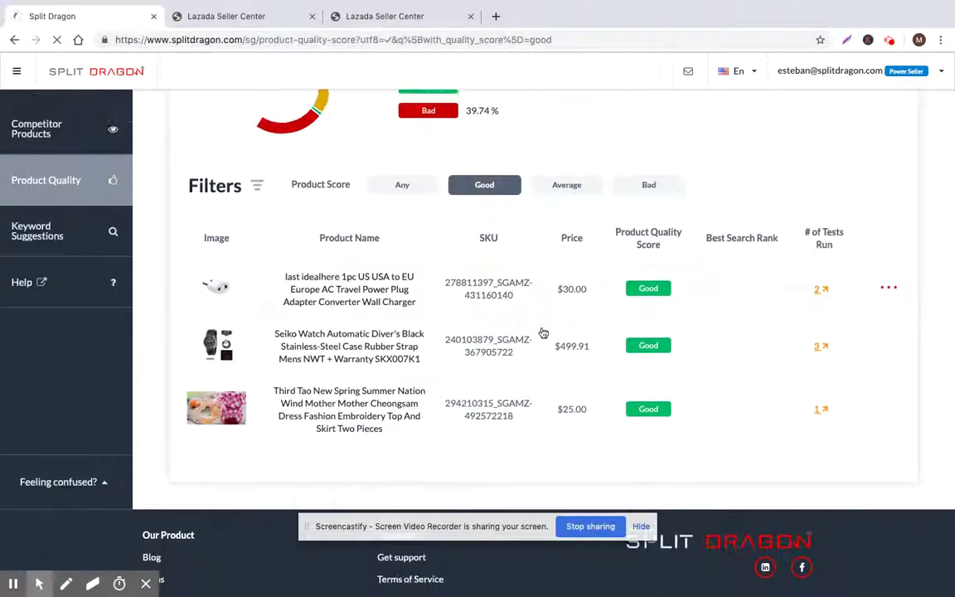